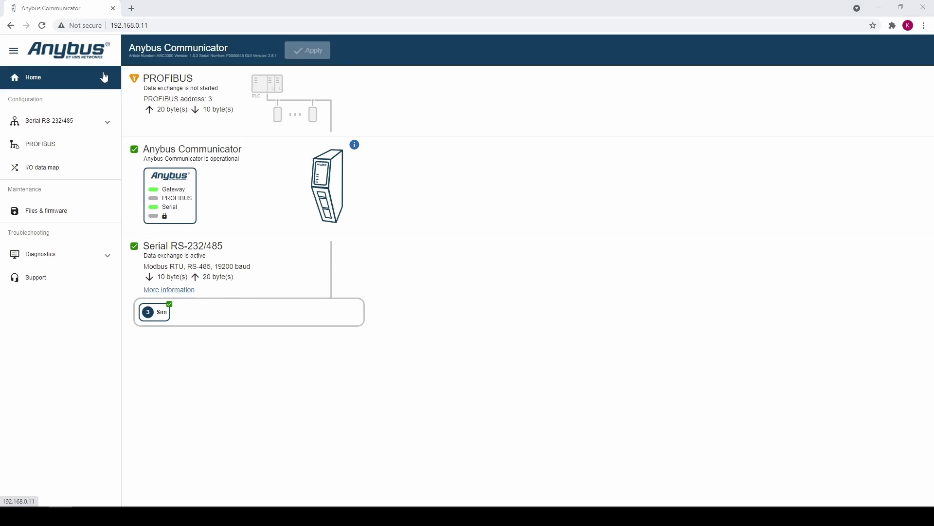
# Switch from the Anybus Communicator web page to the TIA Portal project s7_IM151_PDPM.
pyautogui.hotkey('alt', 'Tab')
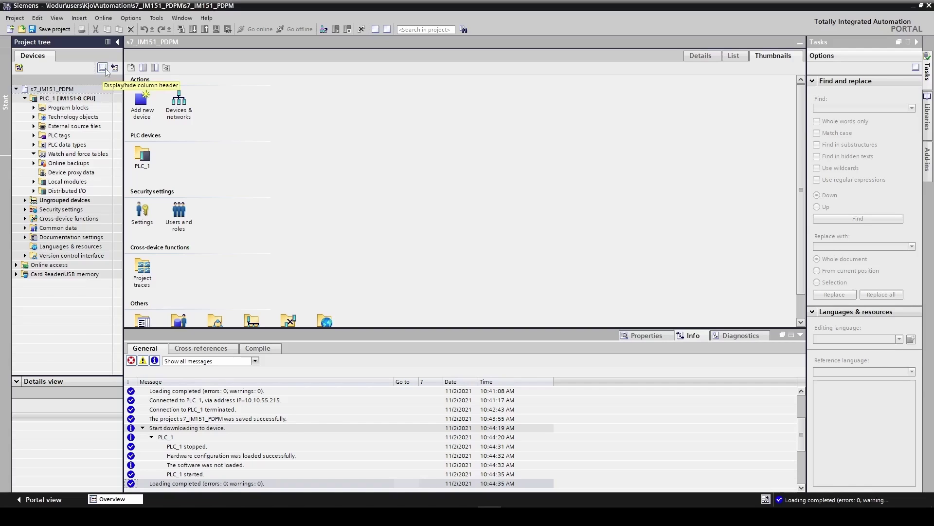
# Install the HMSA183B.gsd file from the Desktop through the GSD file manager.
pyautogui.click(130, 20)
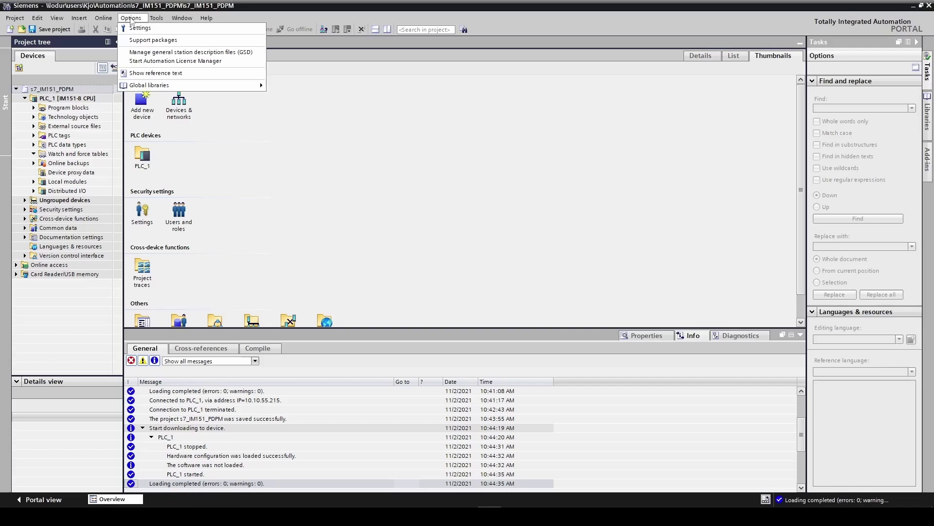
pyautogui.click(135, 49)
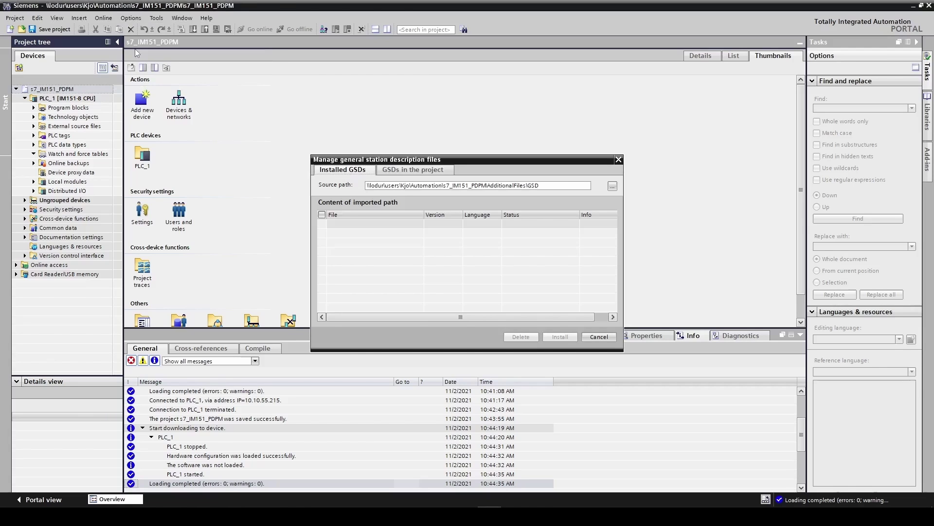
pyautogui.click(612, 186)
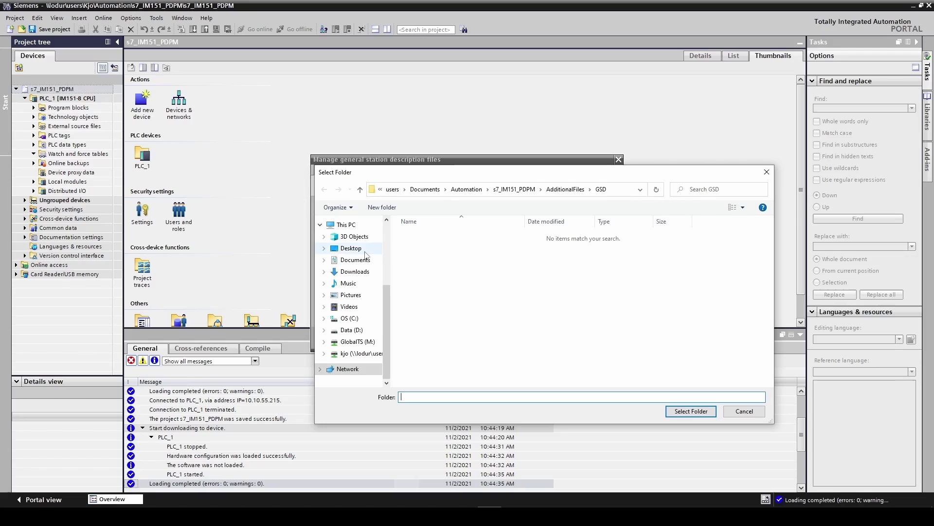
pyautogui.click(365, 250)
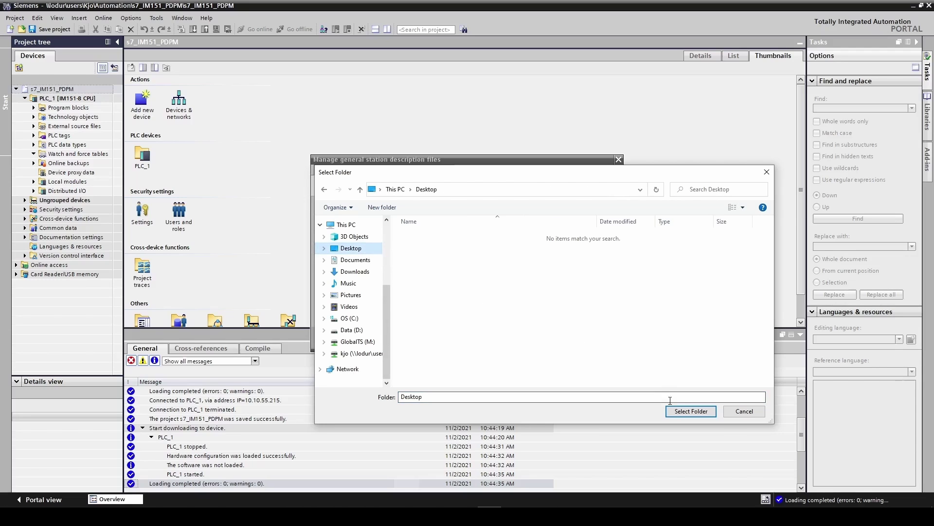
pyautogui.click(691, 411)
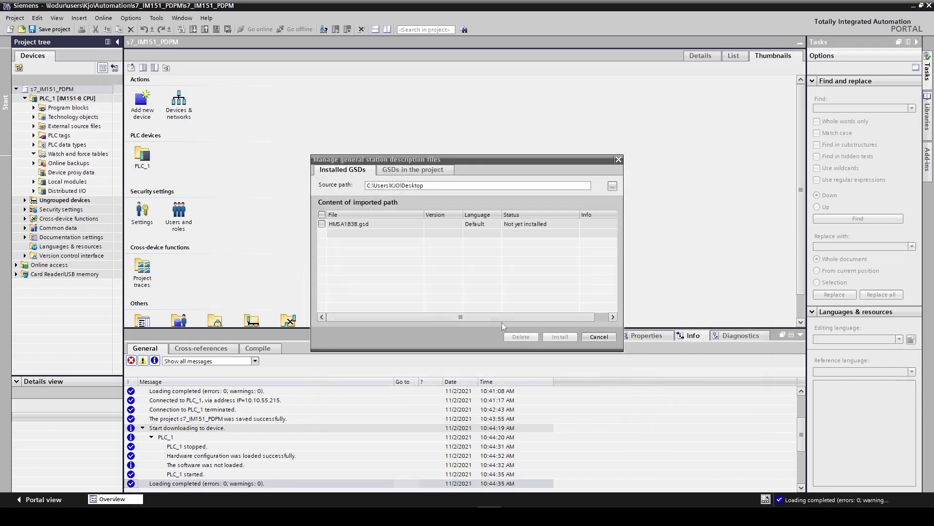
pyautogui.click(322, 224)
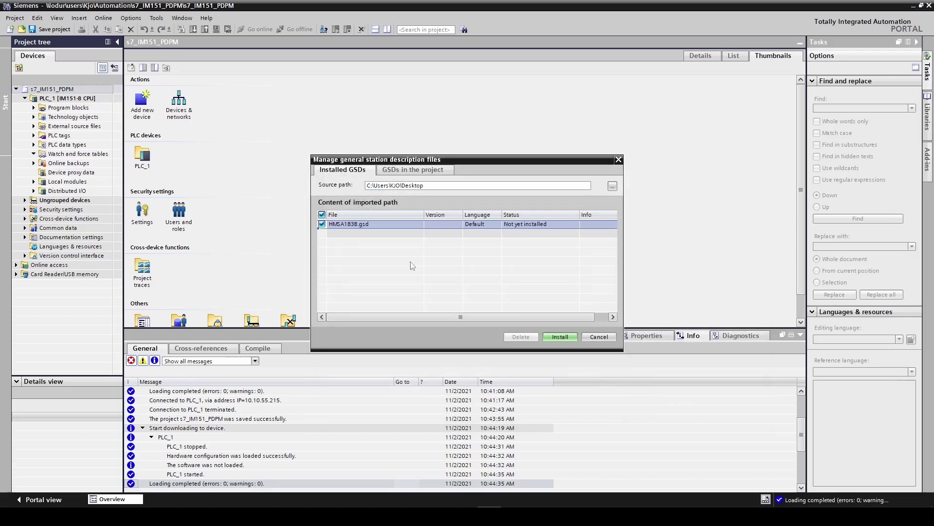
pyautogui.click(558, 337)
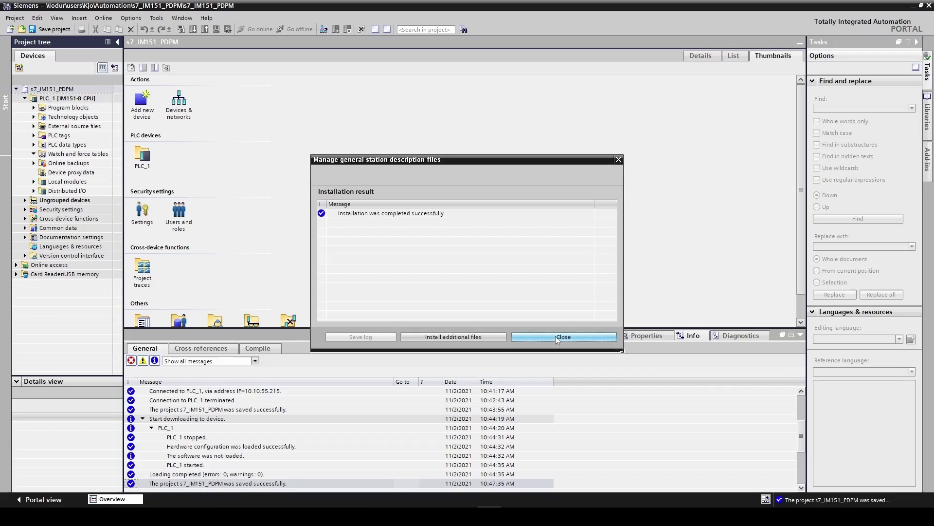
pyautogui.click(556, 336)
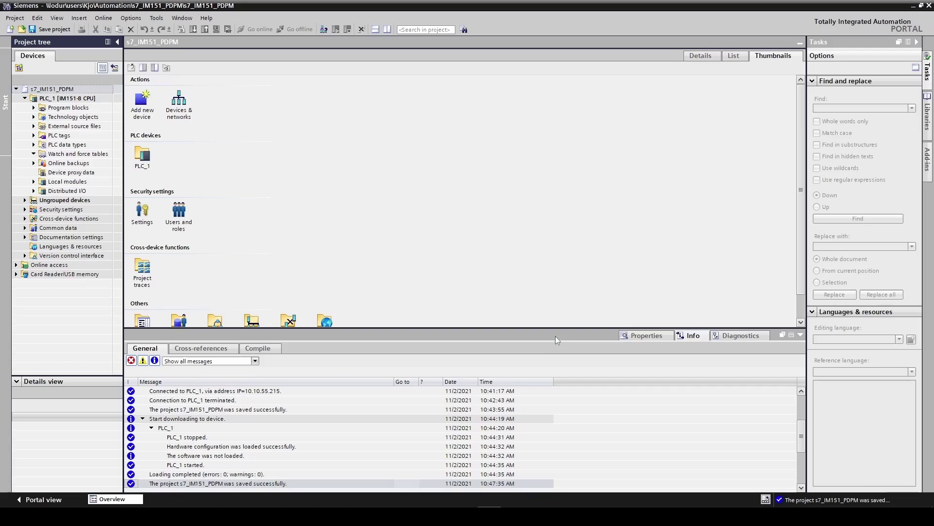
# Select Devices & networks in the project overview once the catalog update finishes.
pyautogui.click(176, 103)
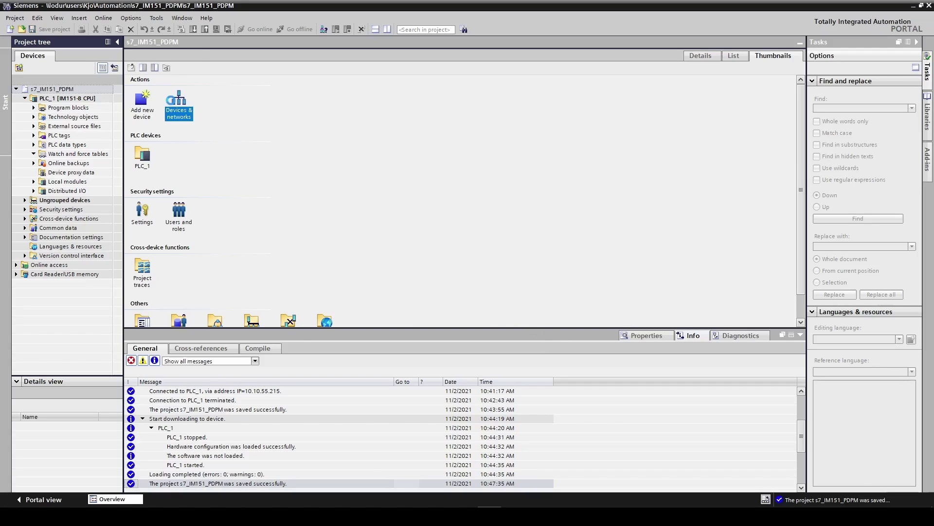
# Add an HMS Anybus Communicator gateway to the network and assign it to PLC_1's DP interface.
pyautogui.doubleClick(170, 100)
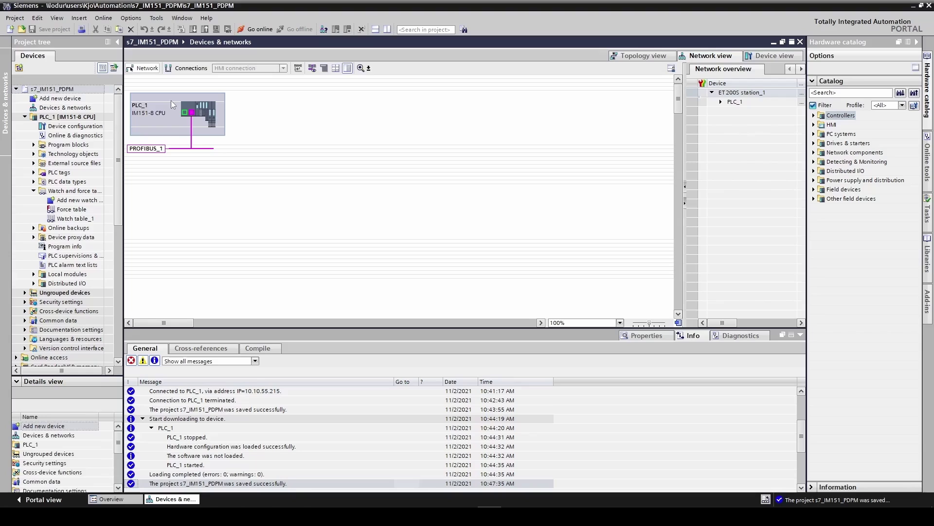
pyautogui.click(813, 198)
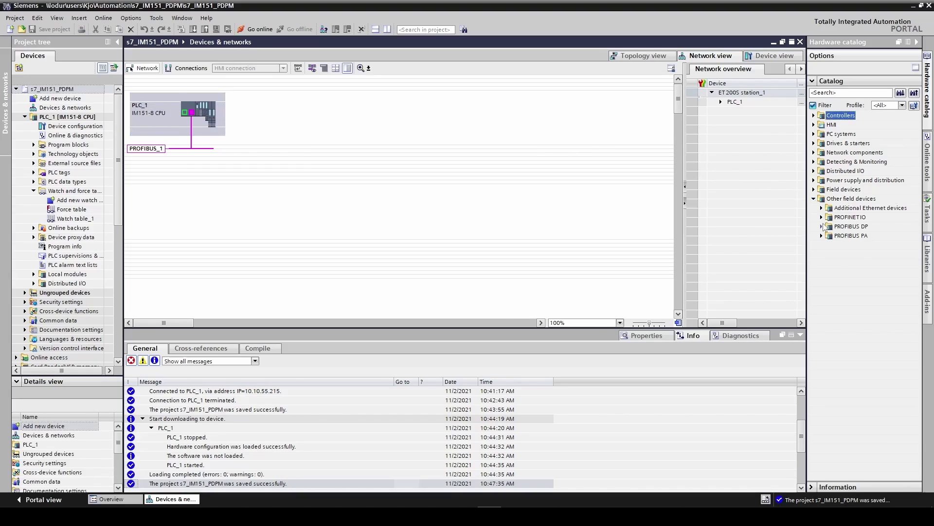
pyautogui.click(823, 227)
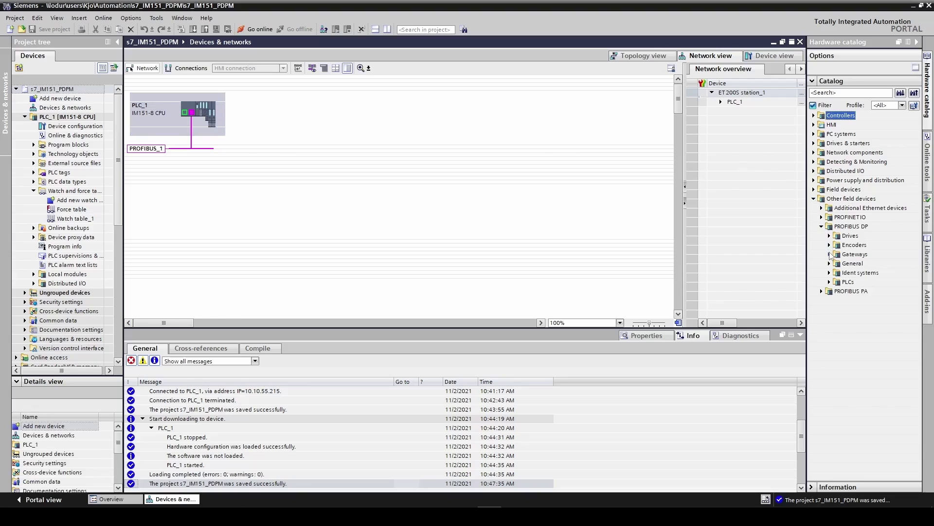
pyautogui.click(830, 254)
pyautogui.click(838, 263)
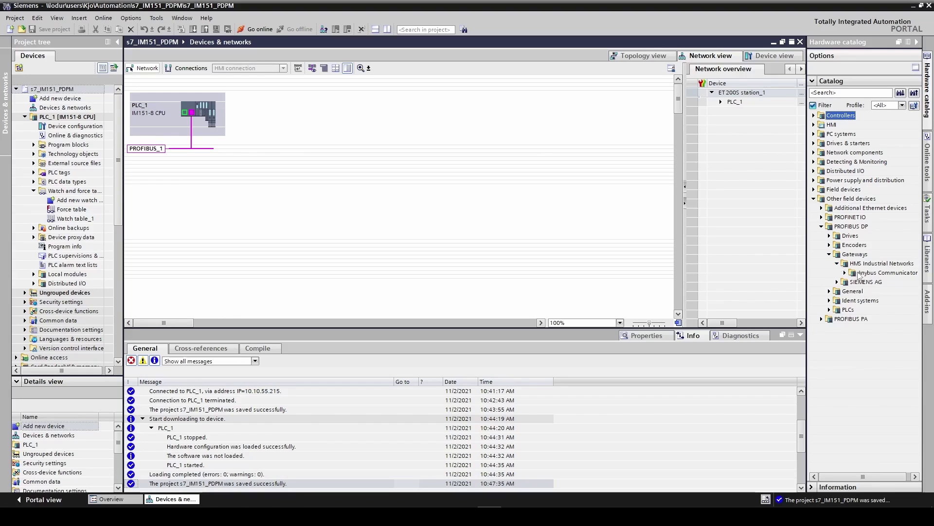
pyautogui.click(845, 272)
pyautogui.click(869, 282)
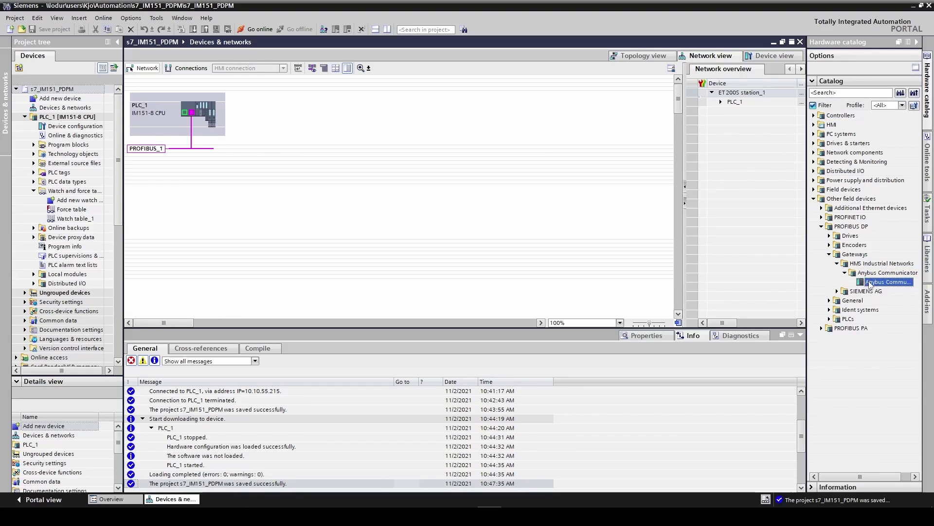
pyautogui.moveTo(870, 285); pyautogui.dragTo(426, 114)
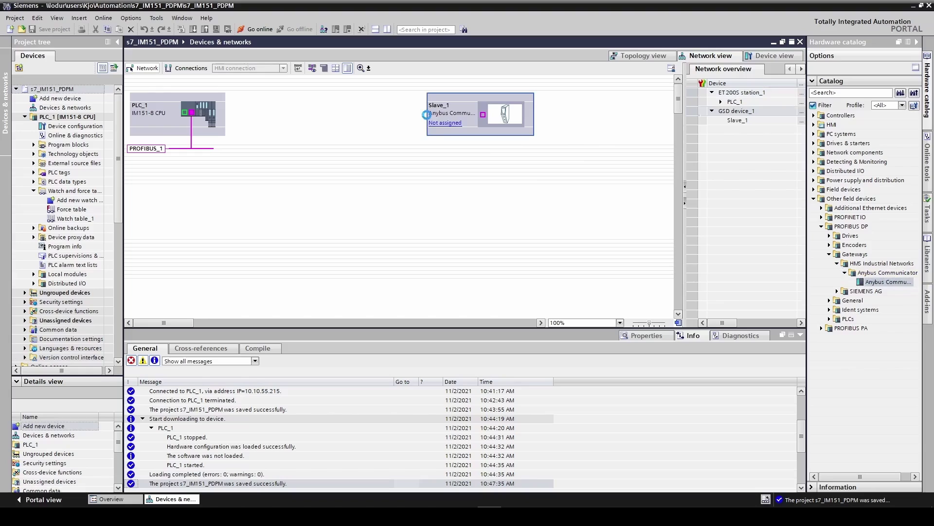
pyautogui.click(445, 123)
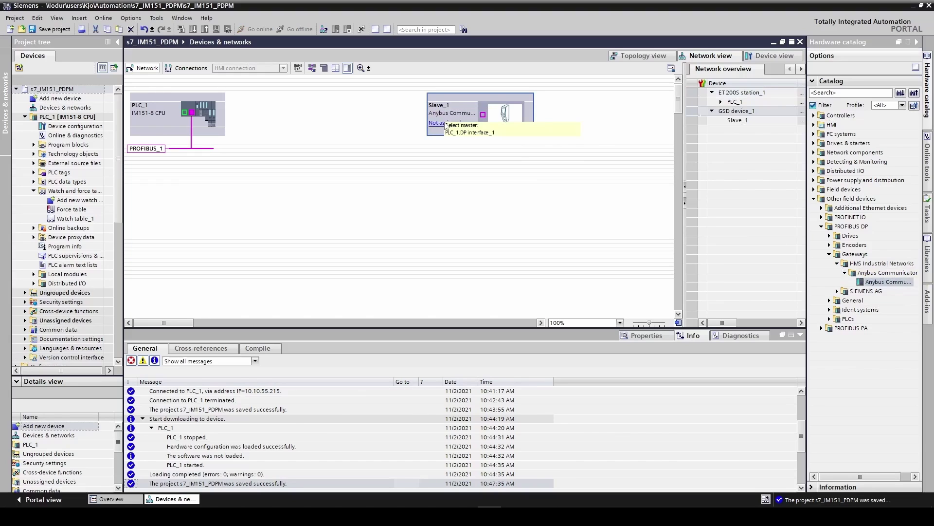
pyautogui.click(457, 133)
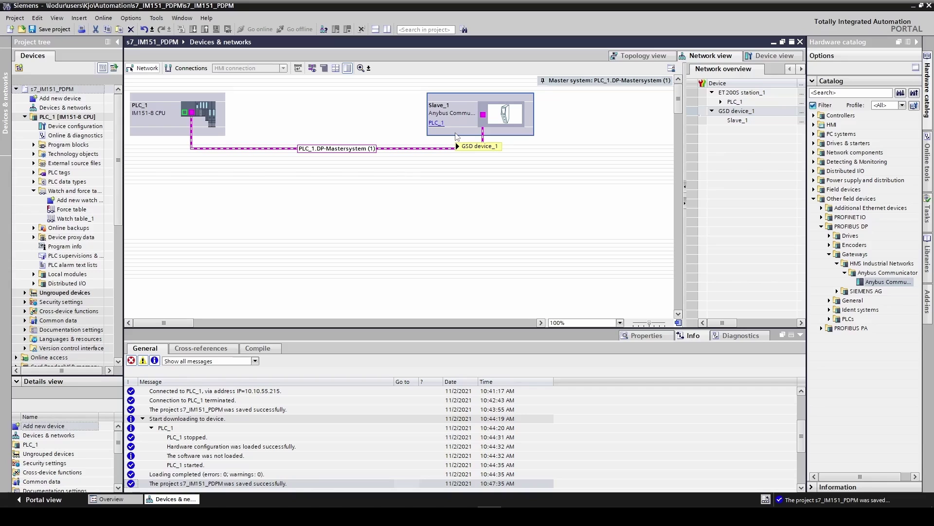
# Open Slave_1's device view, confirm PROFIBUS address 3, and widen the Slot column.
pyautogui.doubleClick(456, 124)
pyautogui.click(306, 179)
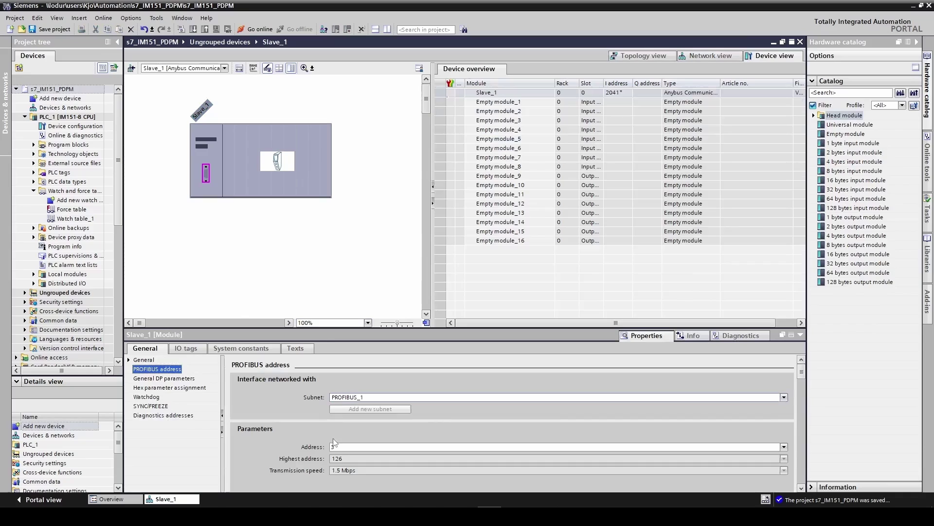
pyautogui.click(335, 447)
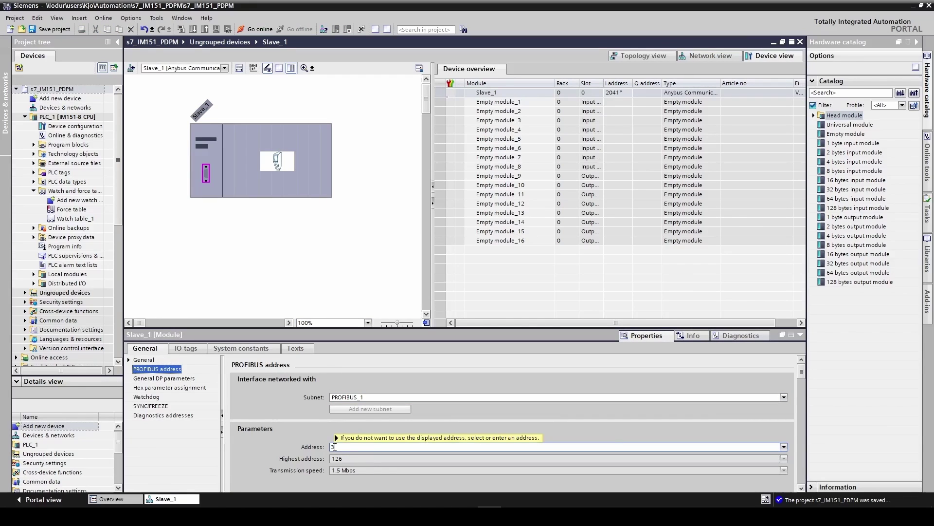
pyautogui.press('Return')
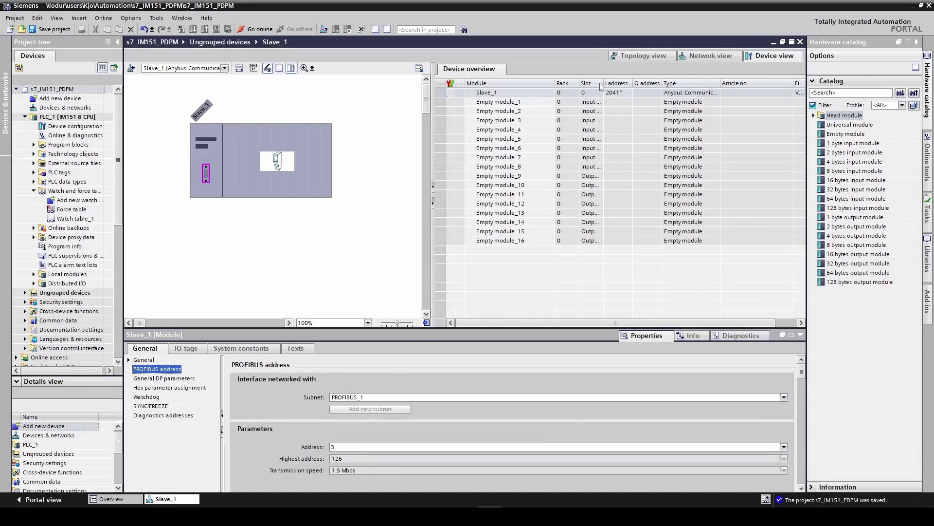
pyautogui.moveTo(603, 83); pyautogui.dragTo(632, 82)
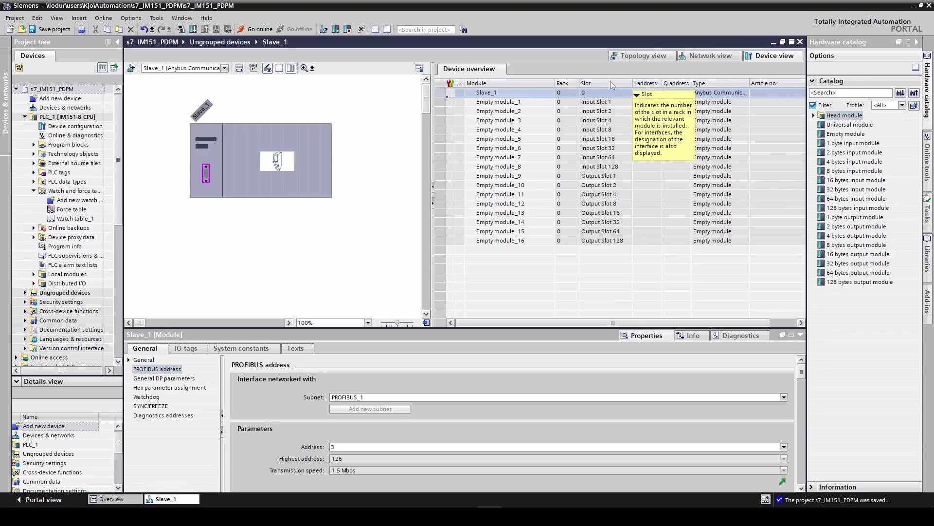
# Delete Empty module_3 and Empty module_5 from Slave_1's Input Slots 4 and 16.
pyautogui.click(541, 122)
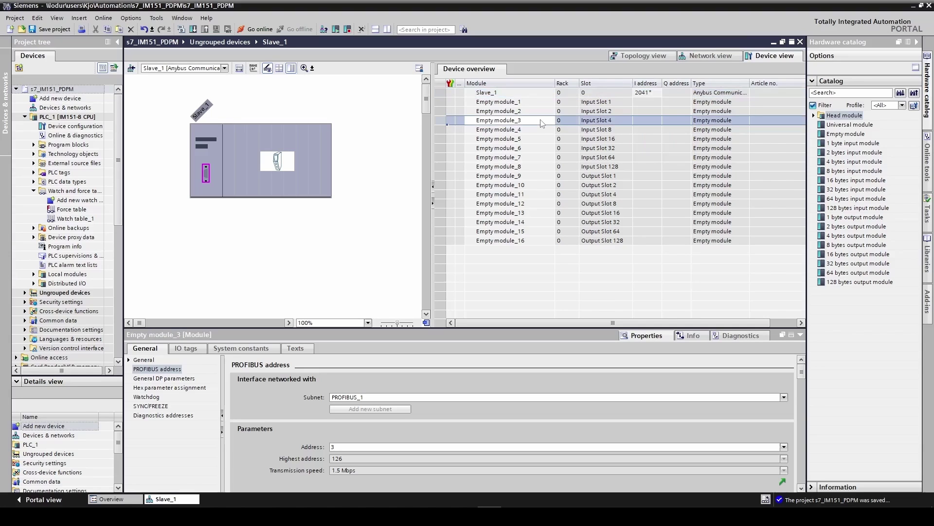
pyautogui.press('Delete')
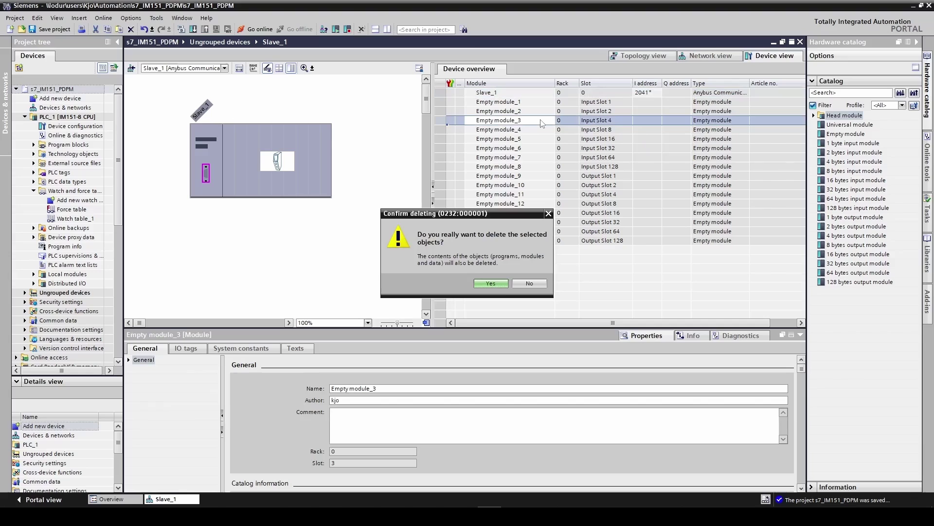
pyautogui.press('Return')
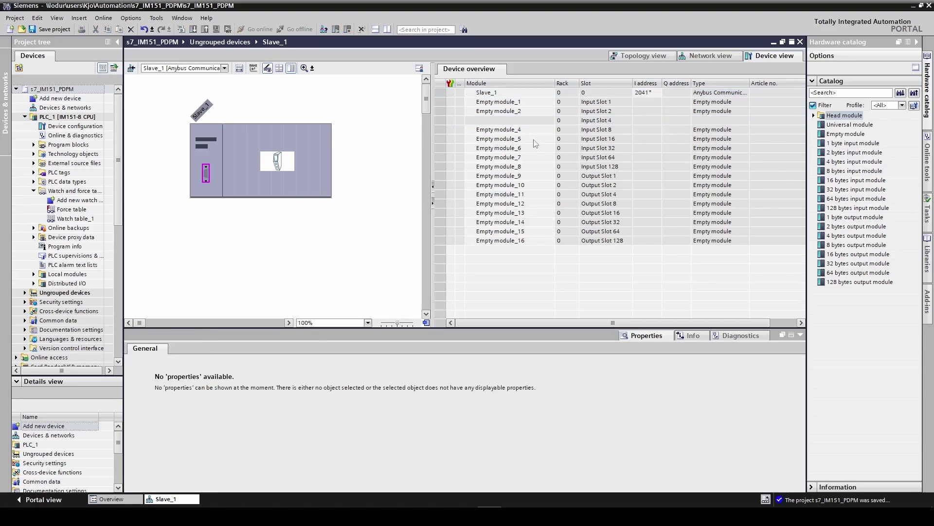
pyautogui.click(535, 143)
pyautogui.press('Delete')
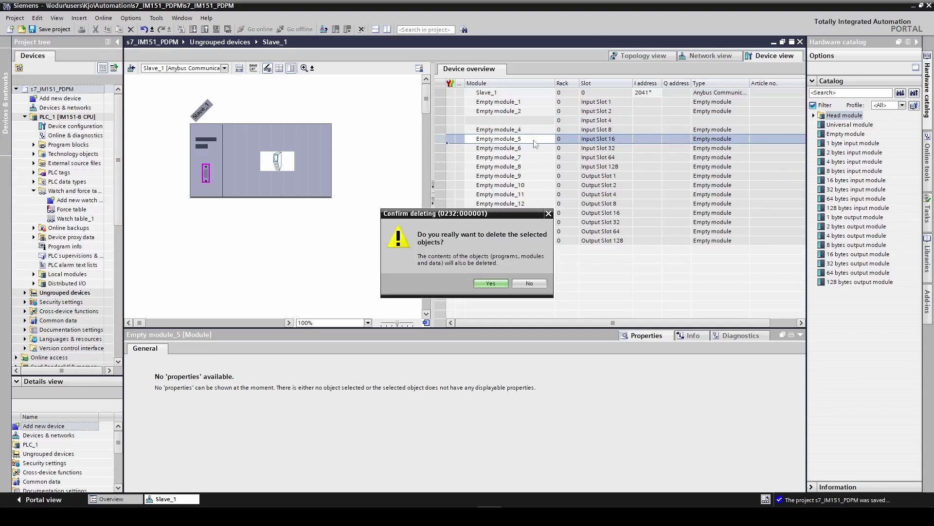
pyautogui.press('Return')
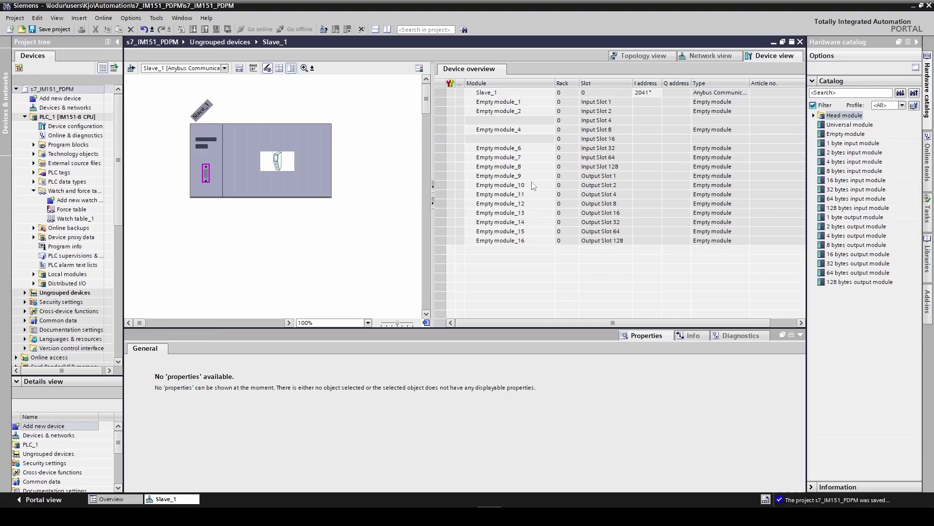
# Delete the empty modules in Output Slot 2 and Output Slot 8.
pyautogui.click(534, 187)
pyautogui.press('Delete')
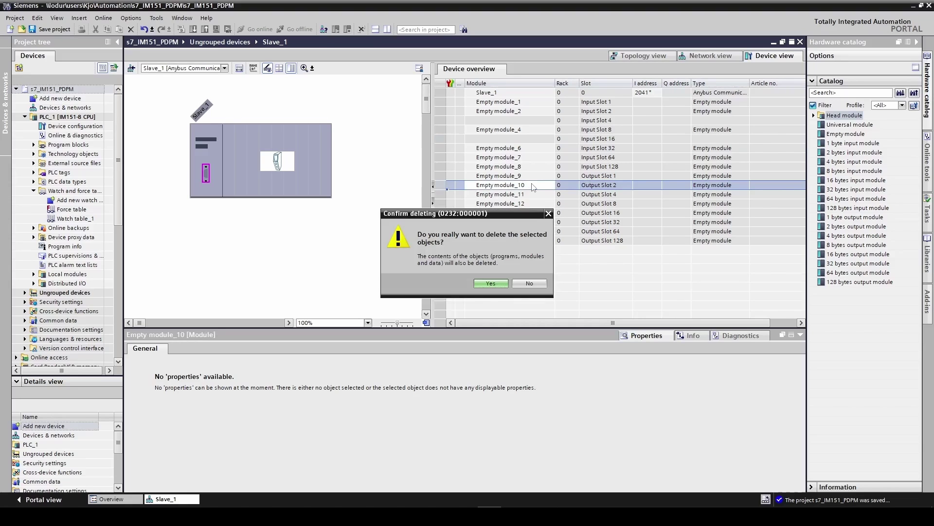
pyautogui.press('Return')
pyautogui.click(534, 205)
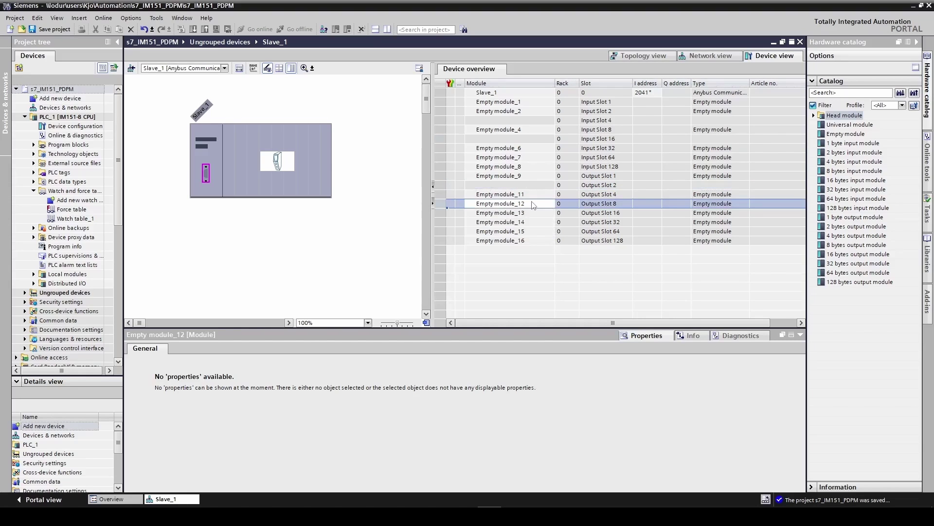
pyautogui.press('Delete')
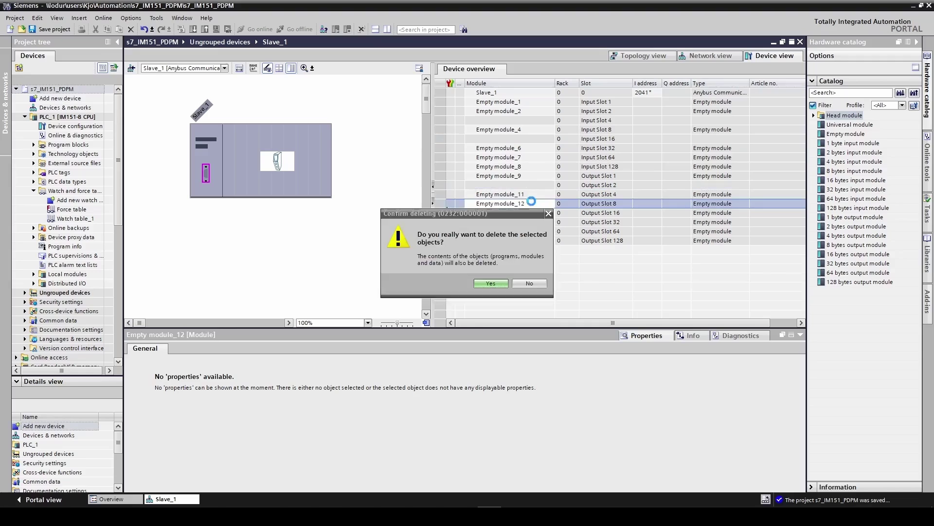
pyautogui.press('Return')
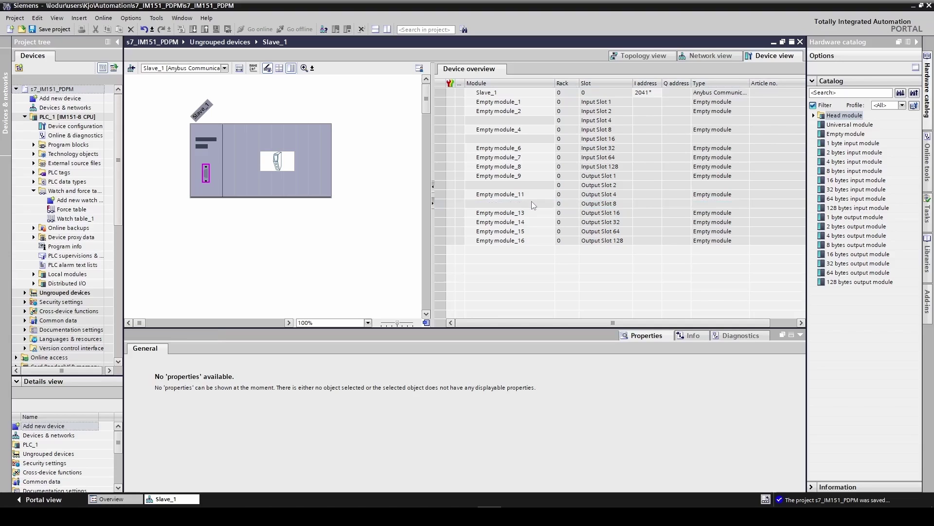
# Insert 4-byte and 16-byte input modules and 2-byte and 8-byte output modules into Slave_1.
pyautogui.doubleClick(858, 162)
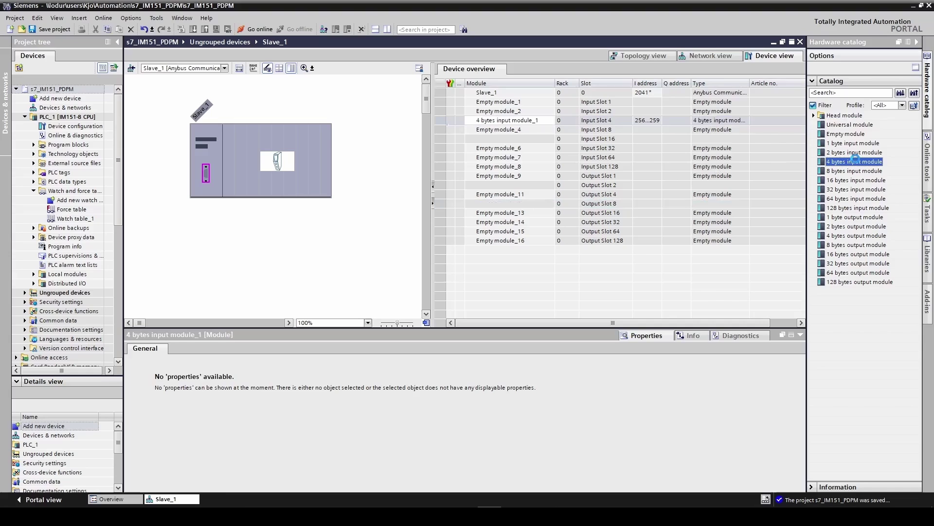
pyautogui.click(858, 181)
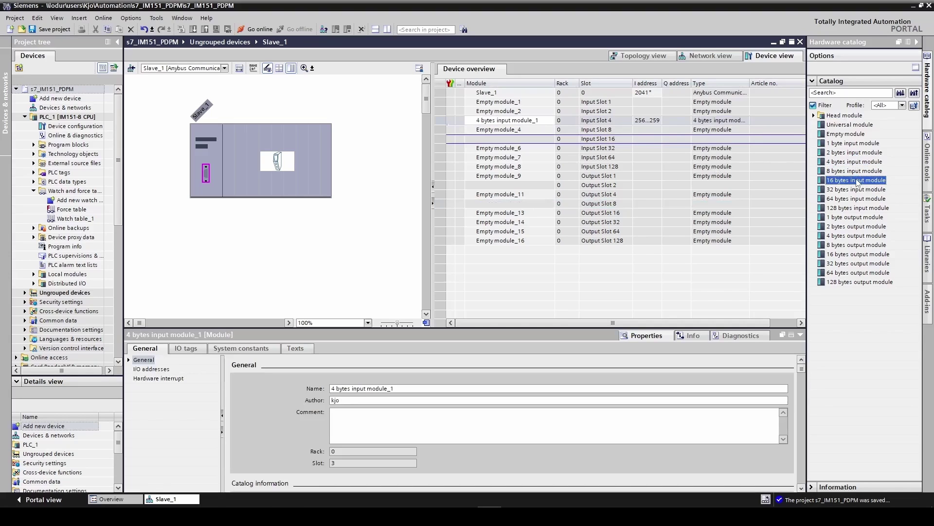
pyautogui.doubleClick(857, 181)
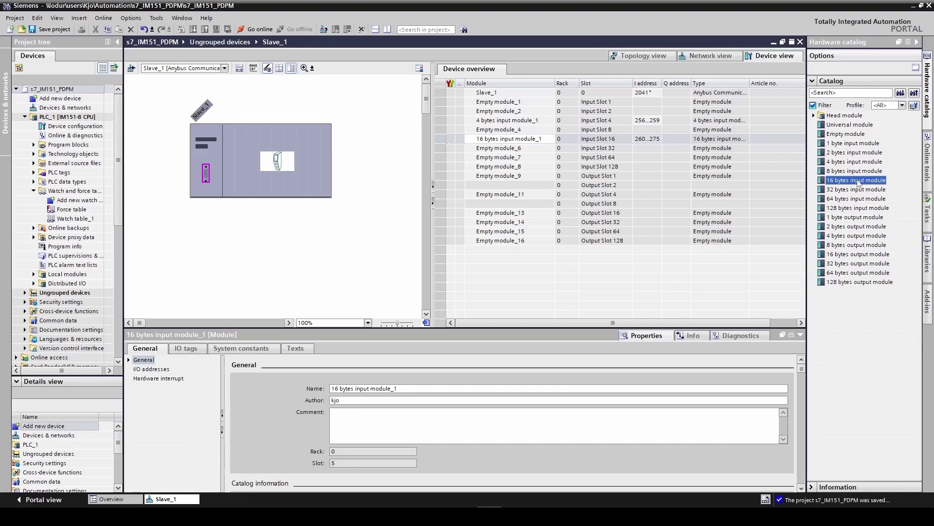
pyautogui.click(855, 227)
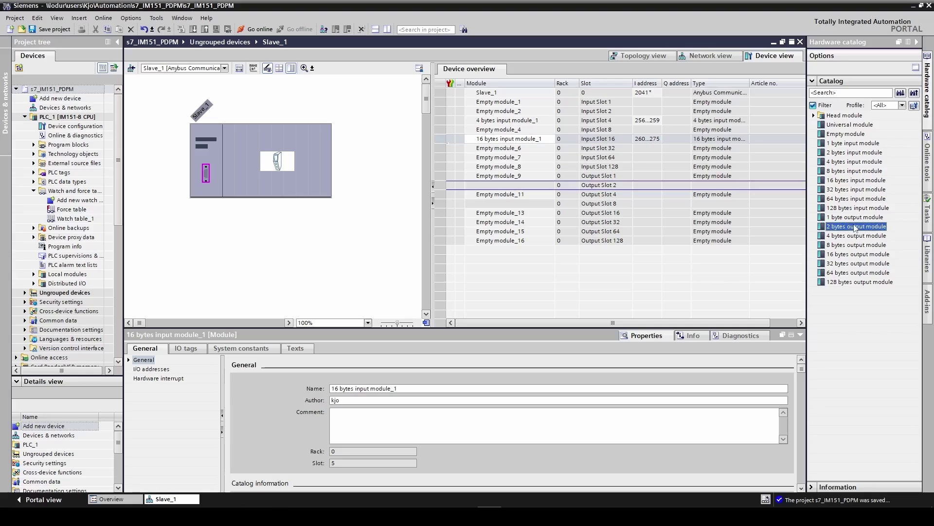
pyautogui.doubleClick(856, 227)
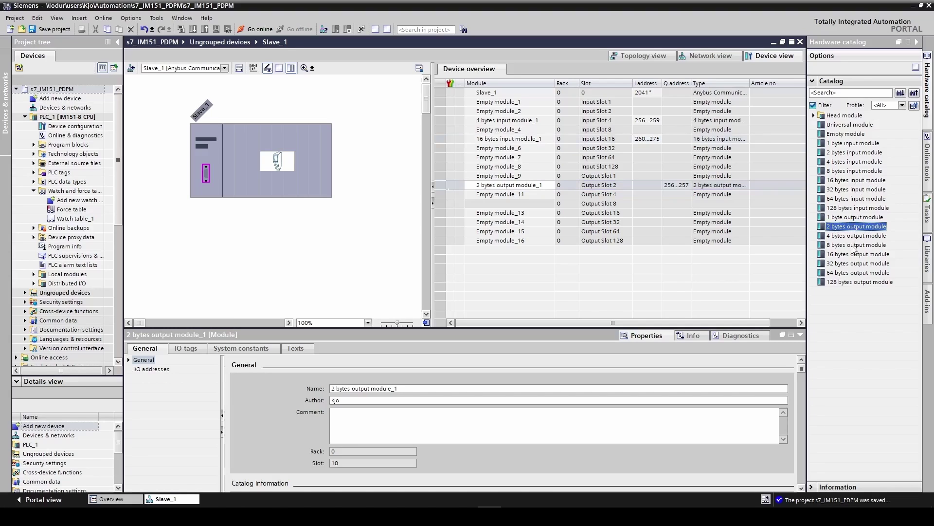
pyautogui.click(854, 245)
pyautogui.doubleClick(854, 245)
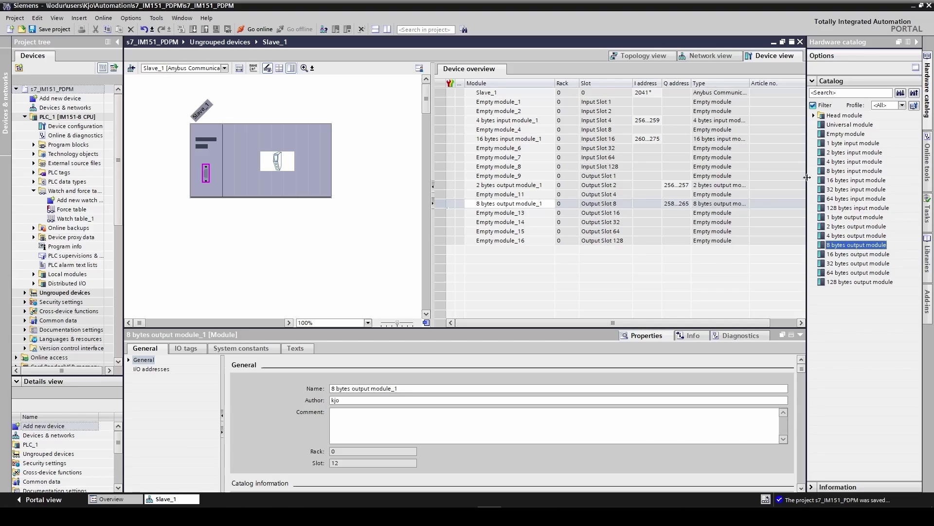
# Download the hardware configuration to PLC_1 from the network view and go online.
pyautogui.click(715, 63)
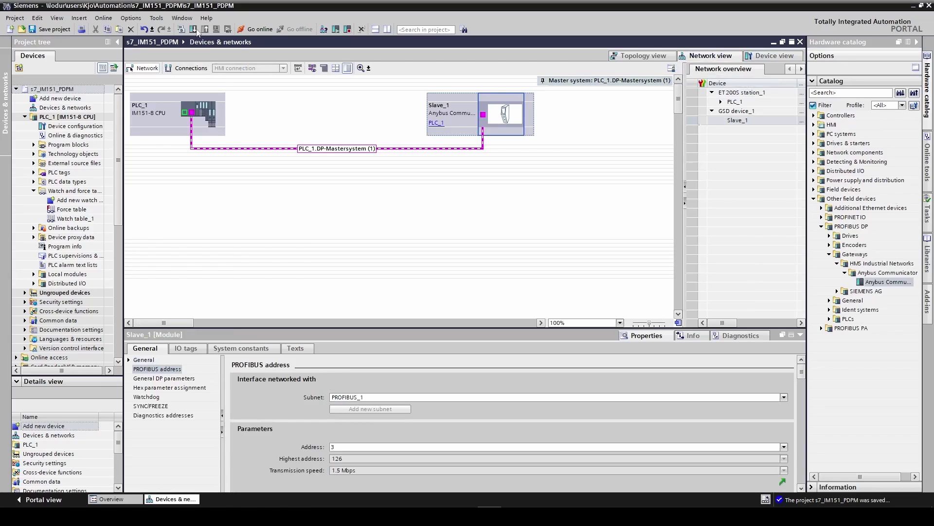
pyautogui.click(194, 28)
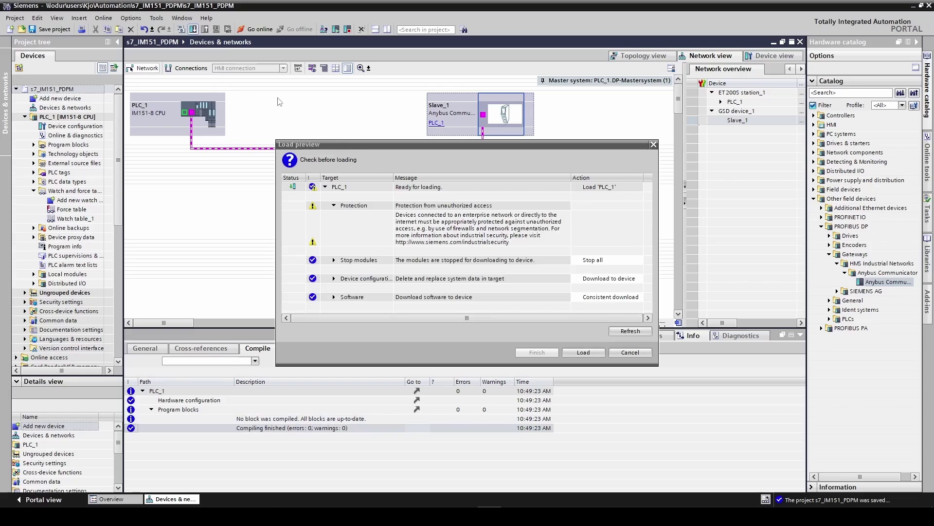
pyautogui.click(569, 353)
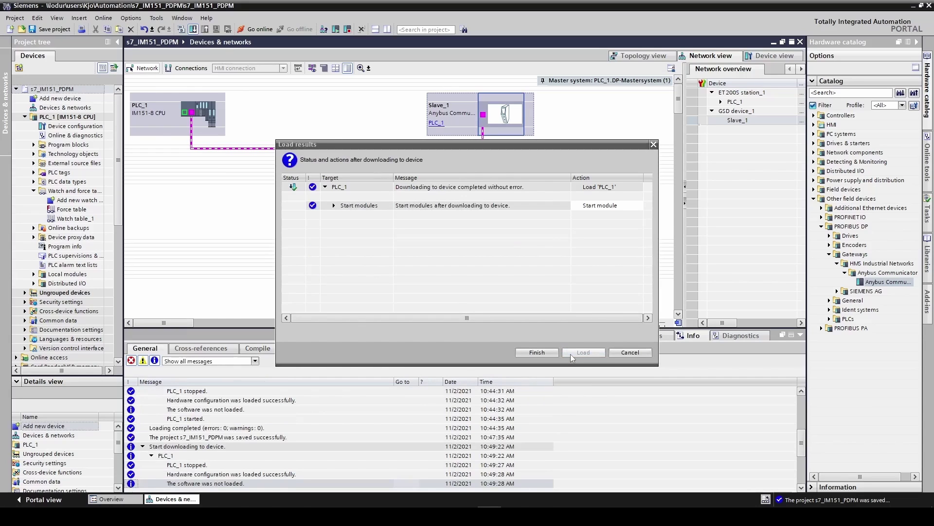
pyautogui.click(553, 354)
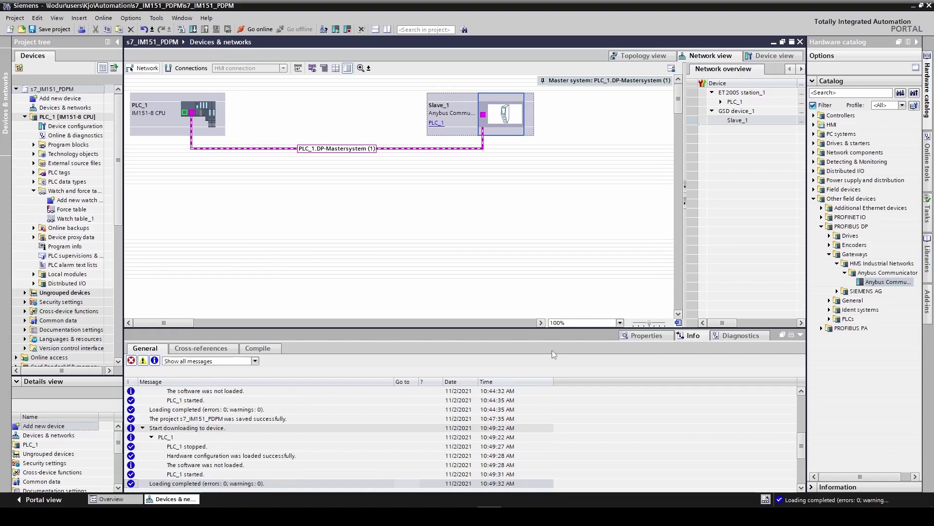
pyautogui.click(253, 30)
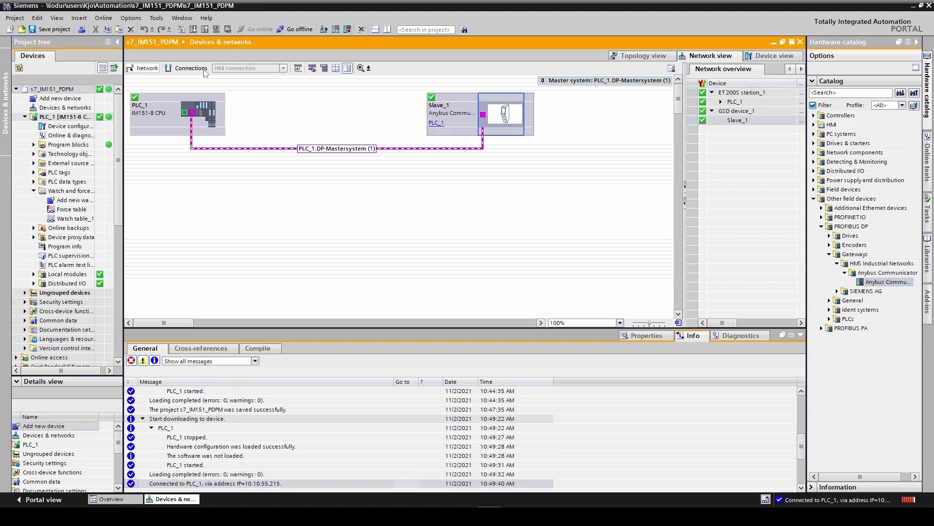
# Open Watch table_1, add address %IW256, and monitor all values.
pyautogui.doubleClick(67, 219)
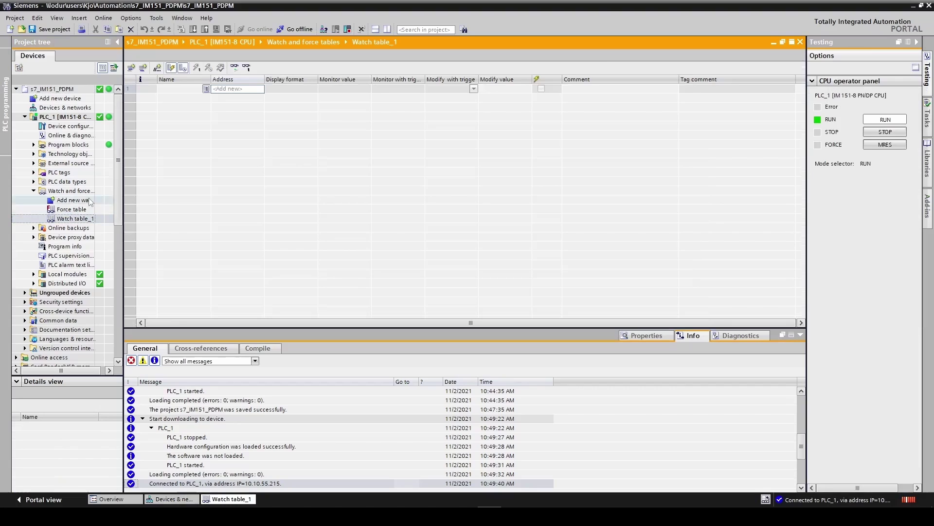
pyautogui.click(227, 93)
pyautogui.write('iw')
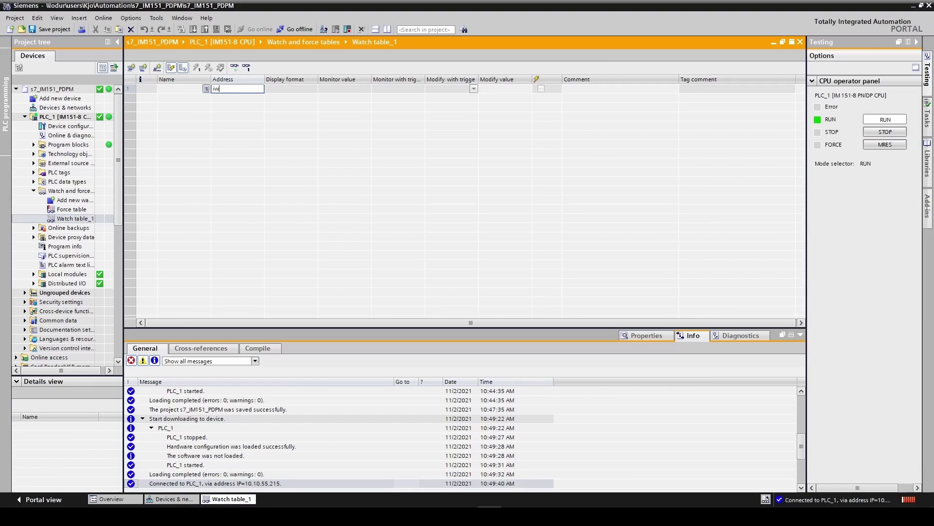
pyautogui.write('256')
pyautogui.press('Return')
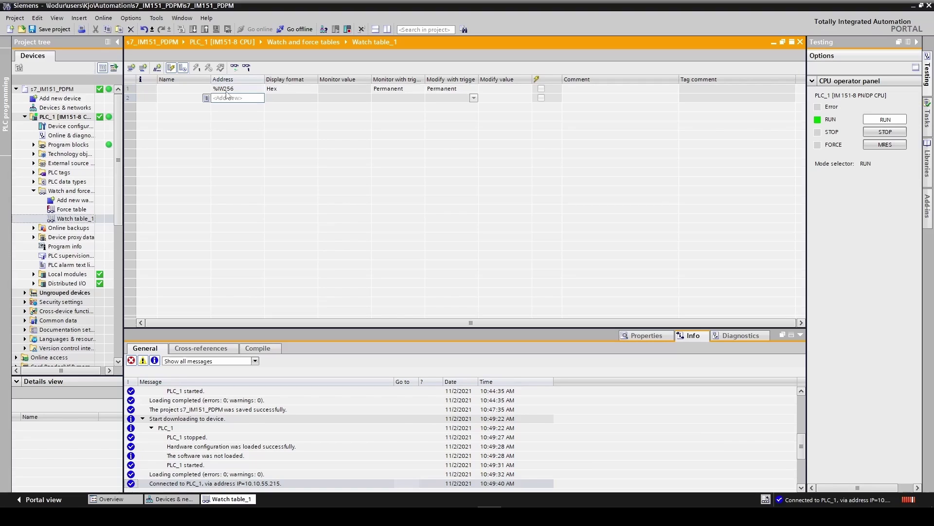
pyautogui.click(233, 70)
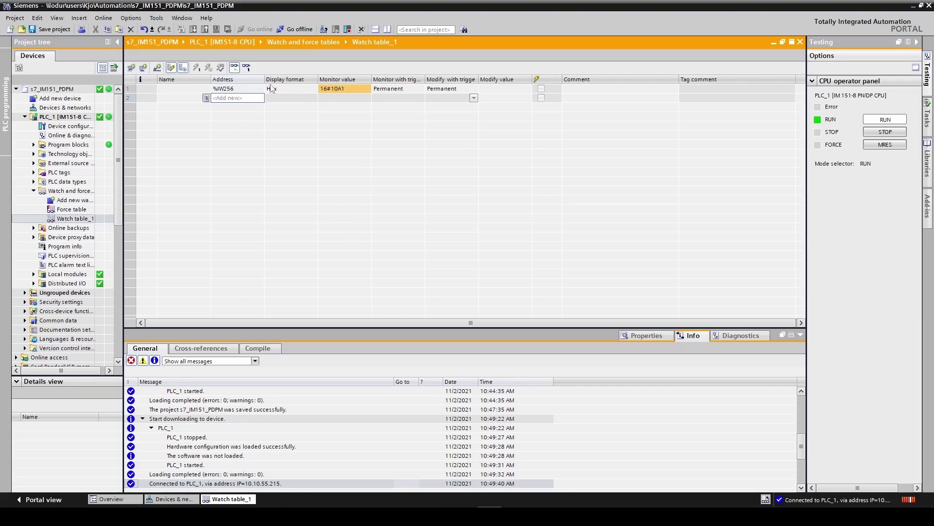
# Set the display format of %IW256 to DEC.
pyautogui.click(311, 89)
pyautogui.click(311, 90)
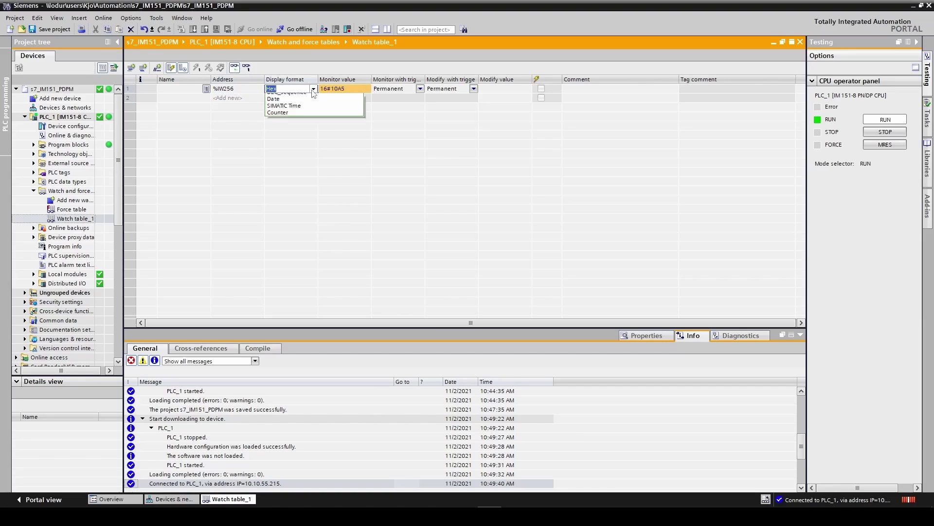
pyautogui.click(311, 90)
pyautogui.click(312, 90)
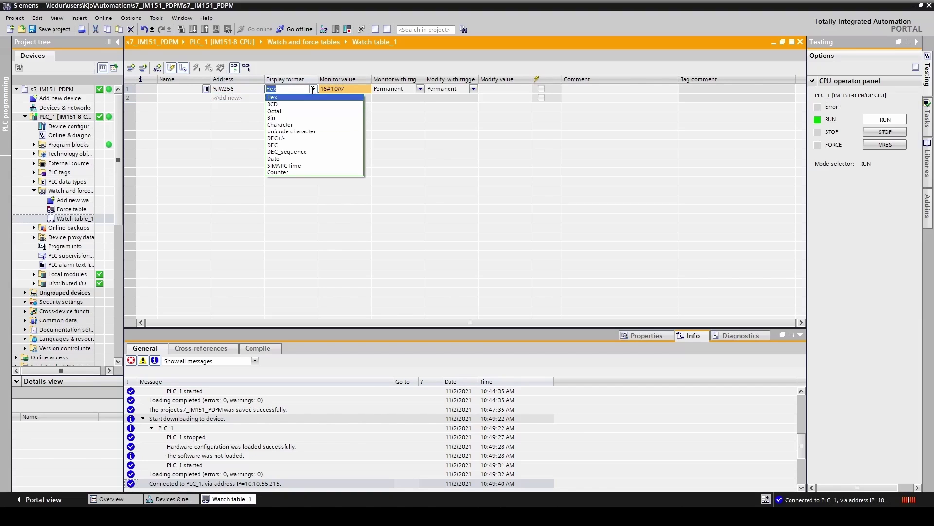
pyautogui.click(279, 145)
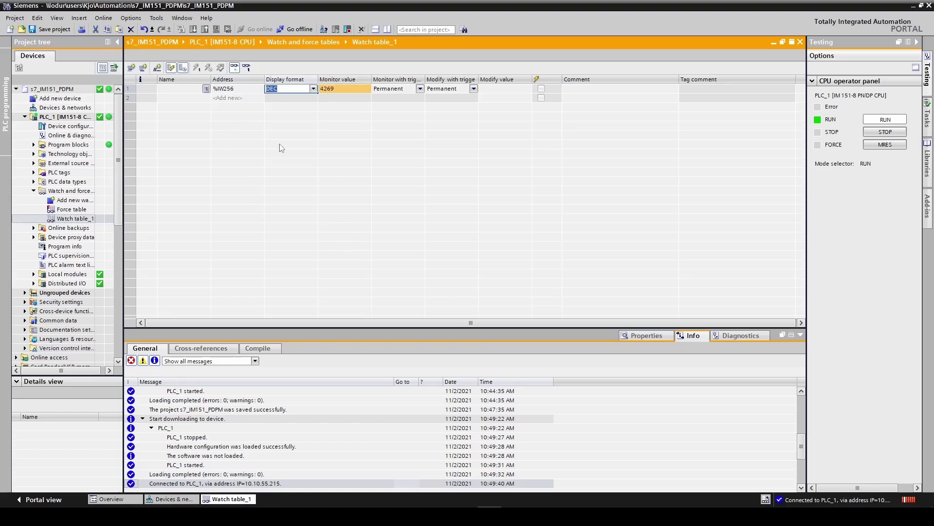
# Add %QW256 in row 2 and write the value 16#0001 to it immediately.
pyautogui.click(224, 101)
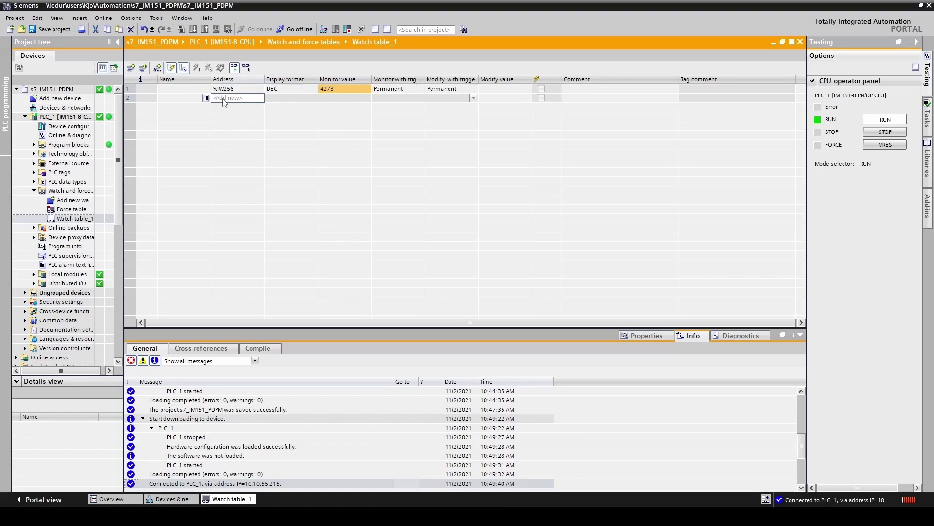
pyautogui.write('qw256')
pyautogui.press('Return')
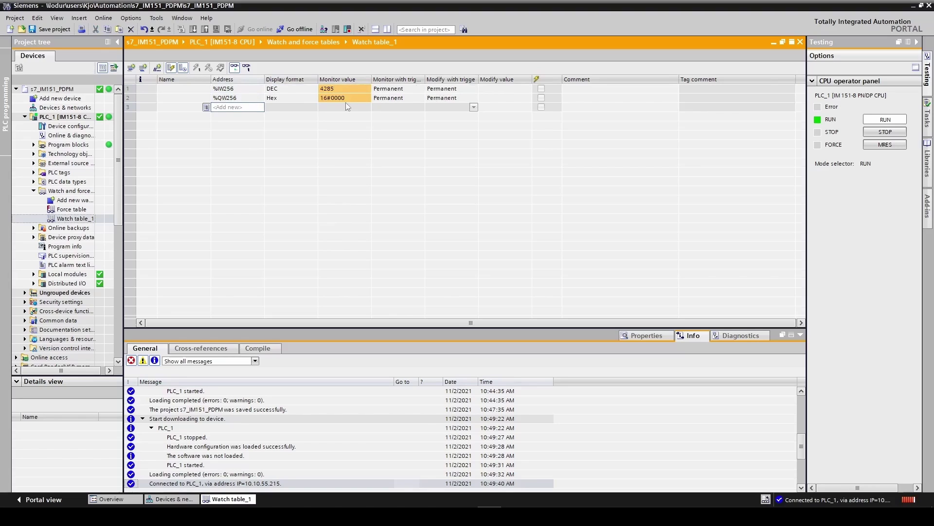
pyautogui.click(489, 100)
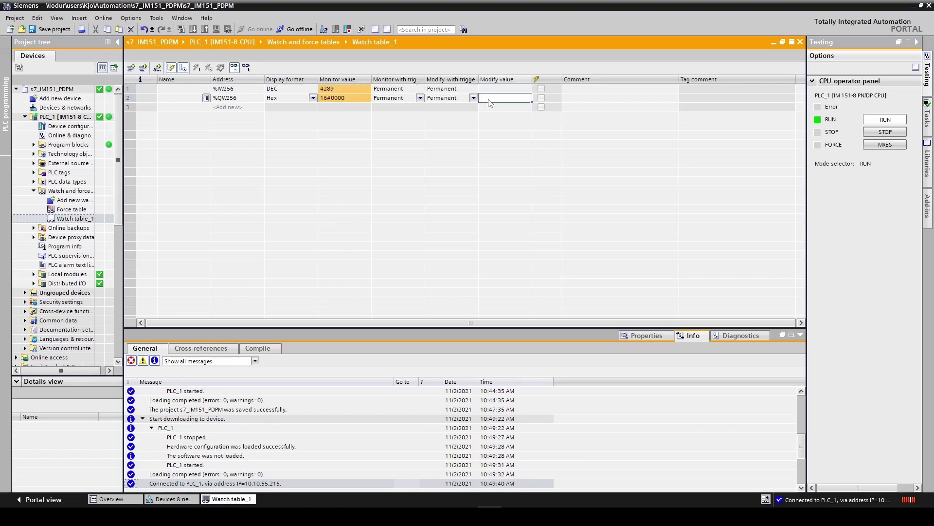
pyautogui.write('1')
pyautogui.press('Return')
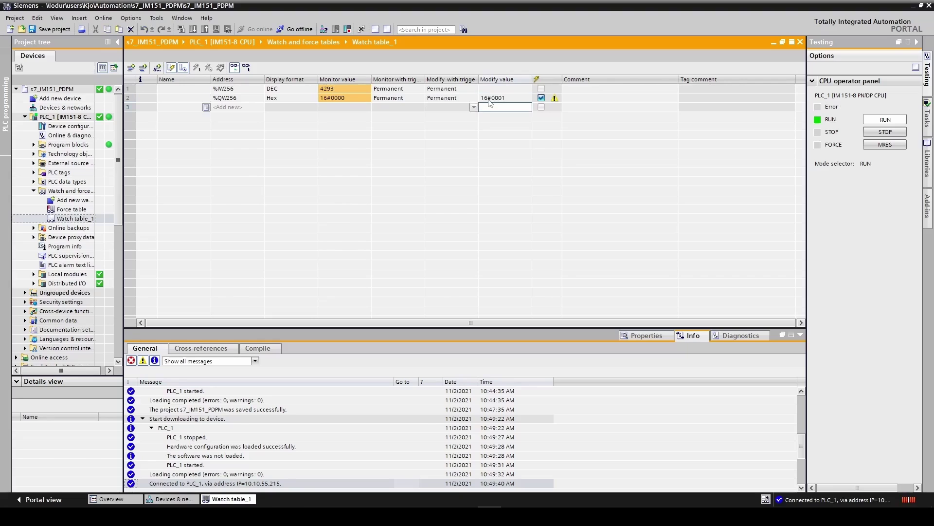
pyautogui.click(197, 69)
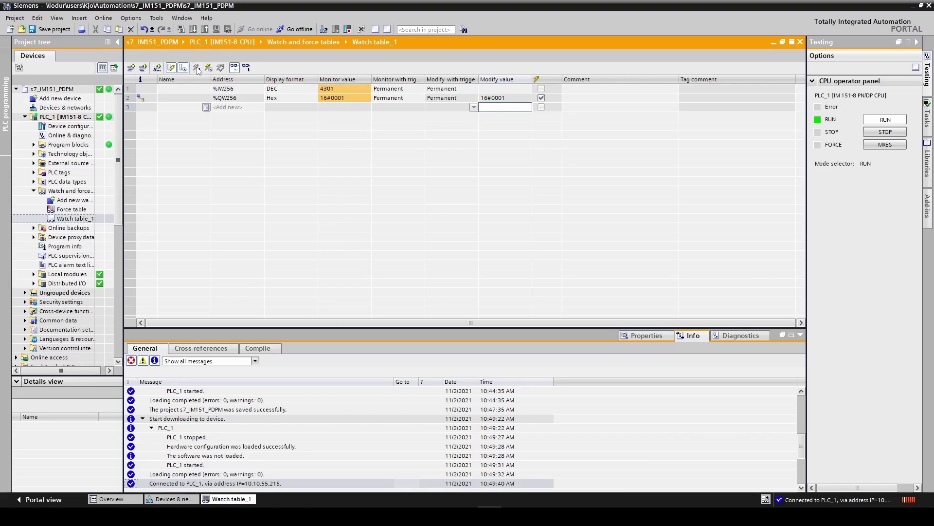